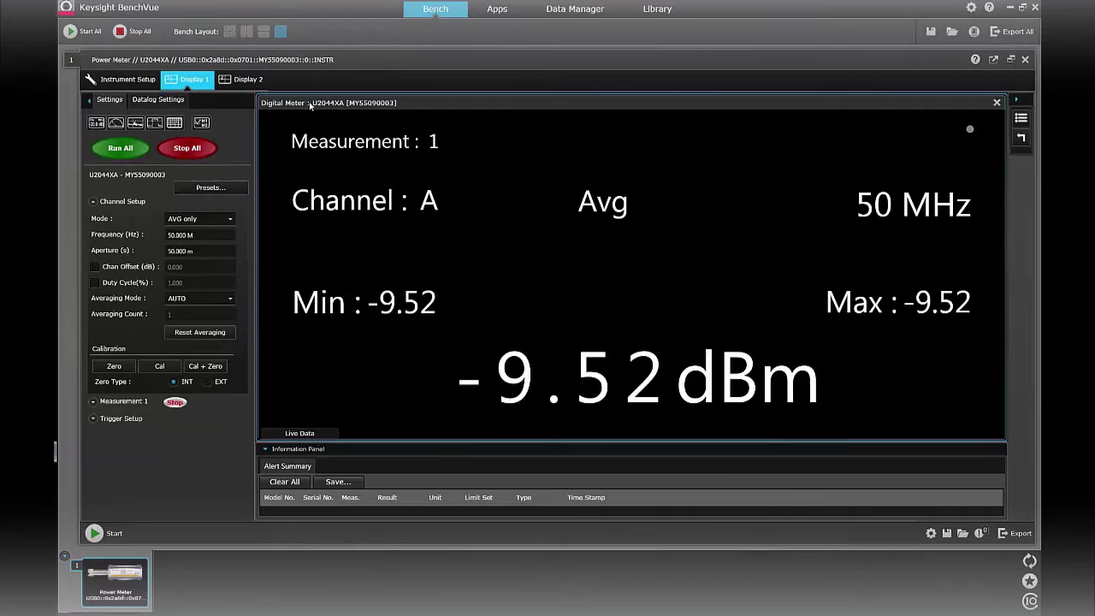
Step: Stop all measurements, run Cal + Zero on the sensor, and select the Frequency (Hz) field
left_click(186, 148)
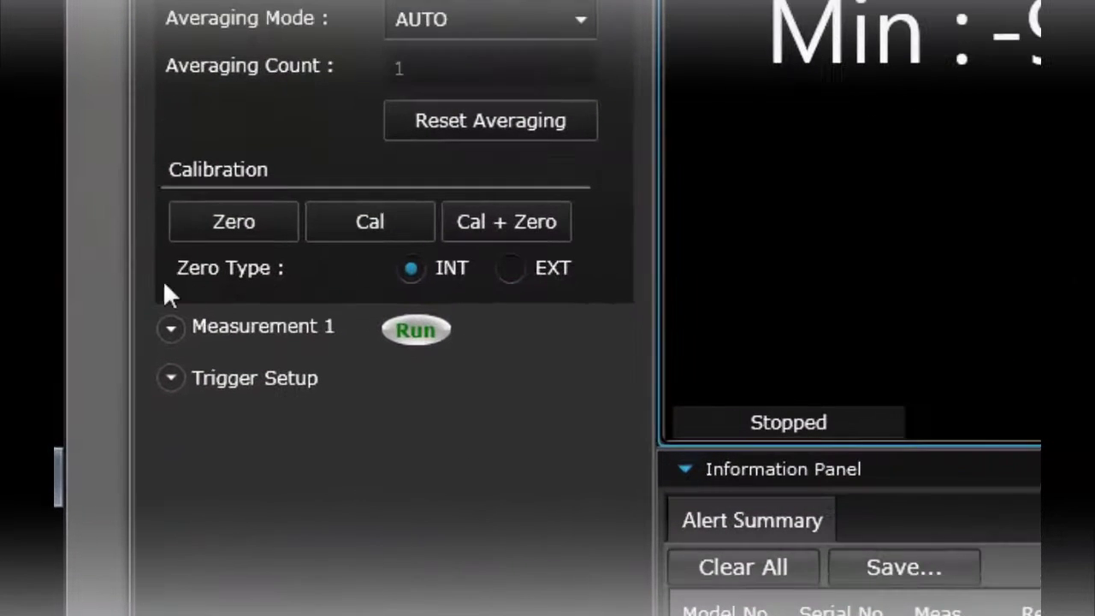
left_click(520, 227)
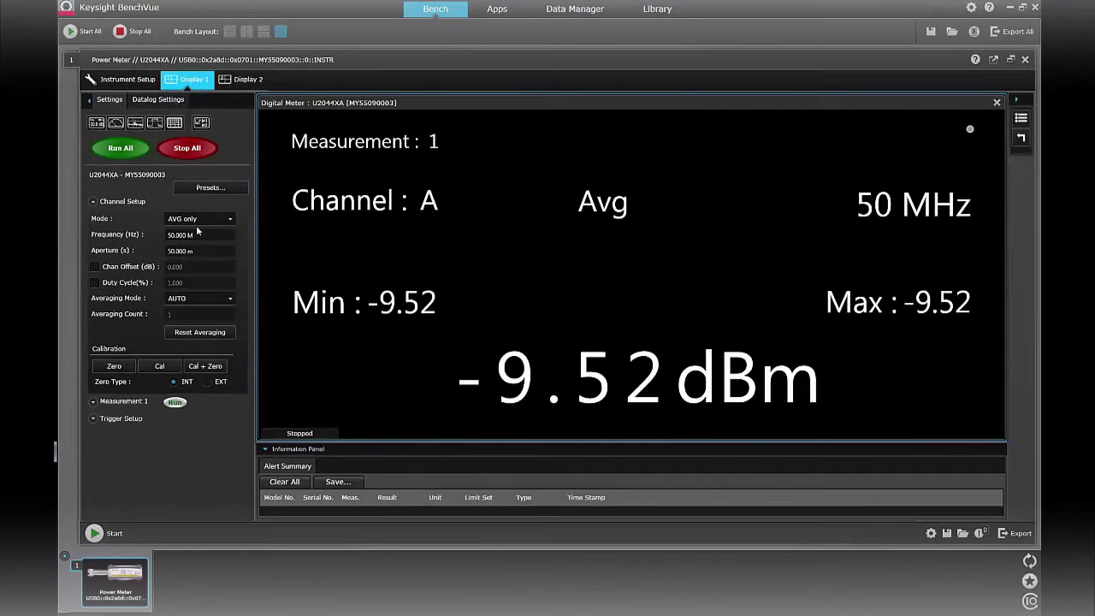
left_click(198, 233)
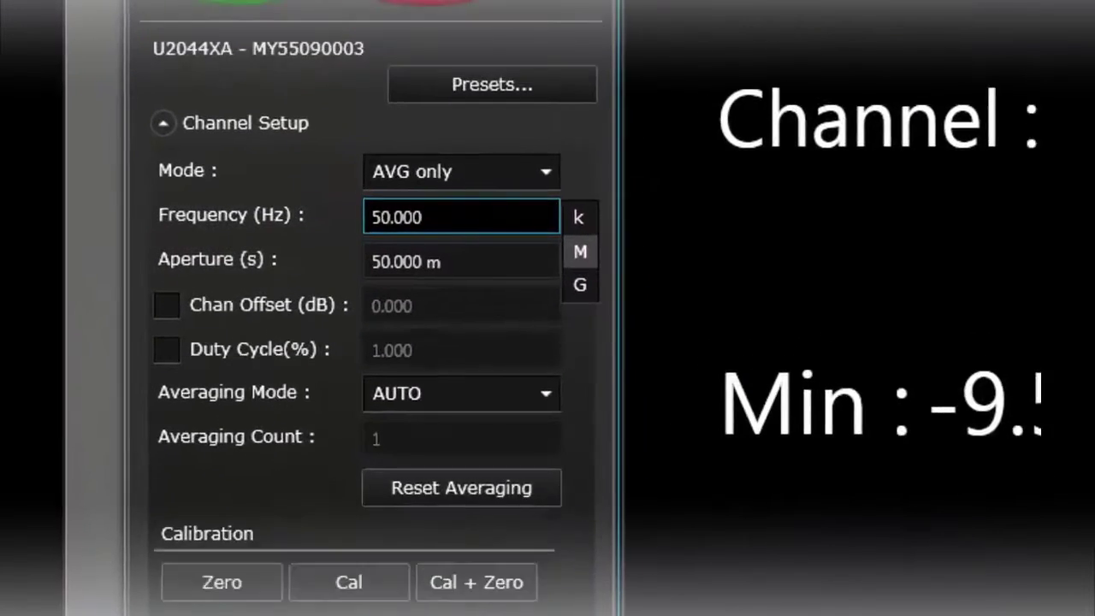
Step: Change the sensor frequency from 50 MHz to 1 GHz and rerun all measurements
key("BackSpace")
key("BackSpace")
key("BackSpace")
key("BackSpace")
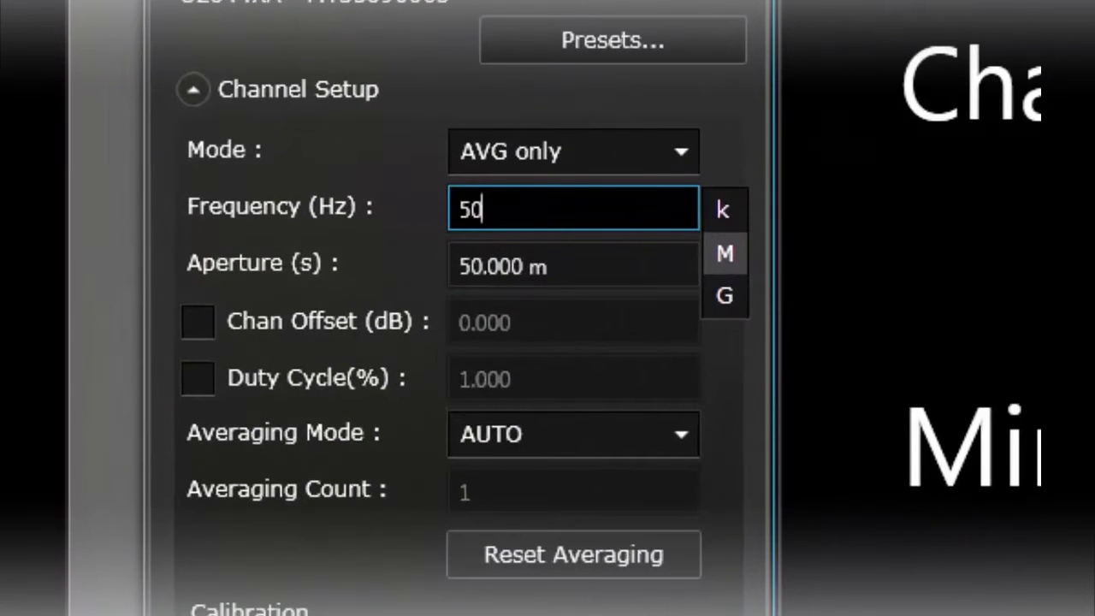
key("BackSpace")
key("BackSpace")
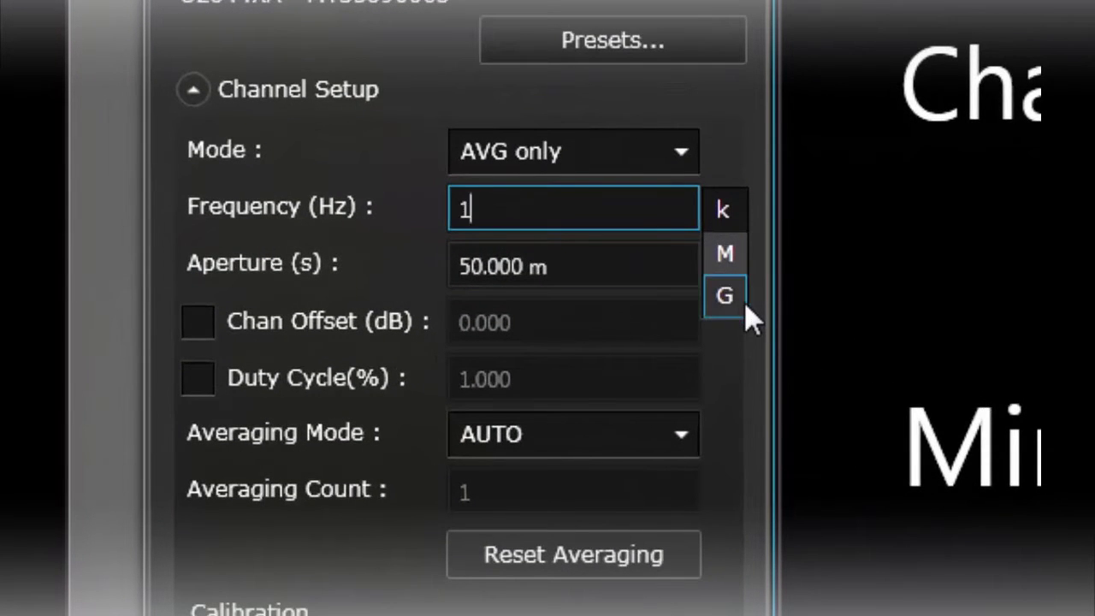
left_click(743, 300)
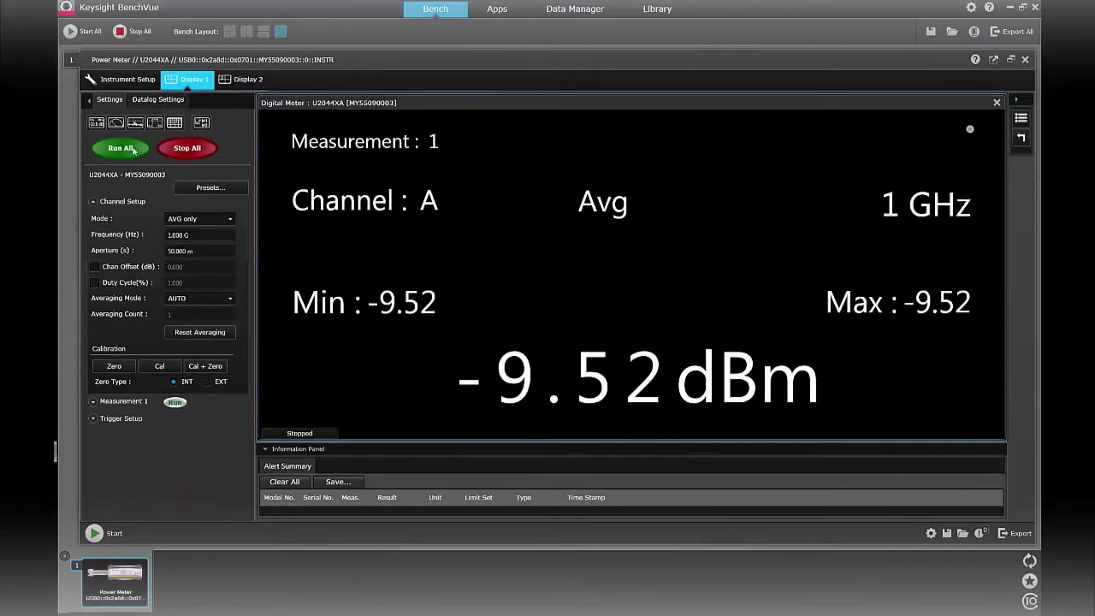
left_click(135, 149)
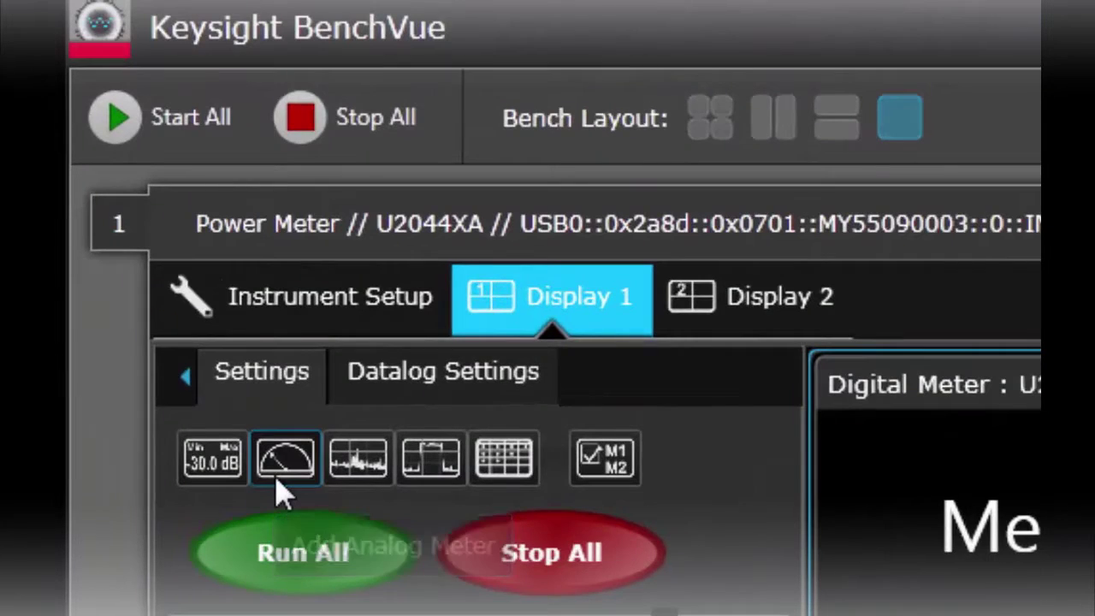
Step: Add an analog meter and a datalog chart logging measurement 1, Channel A average power
left_click(280, 481)
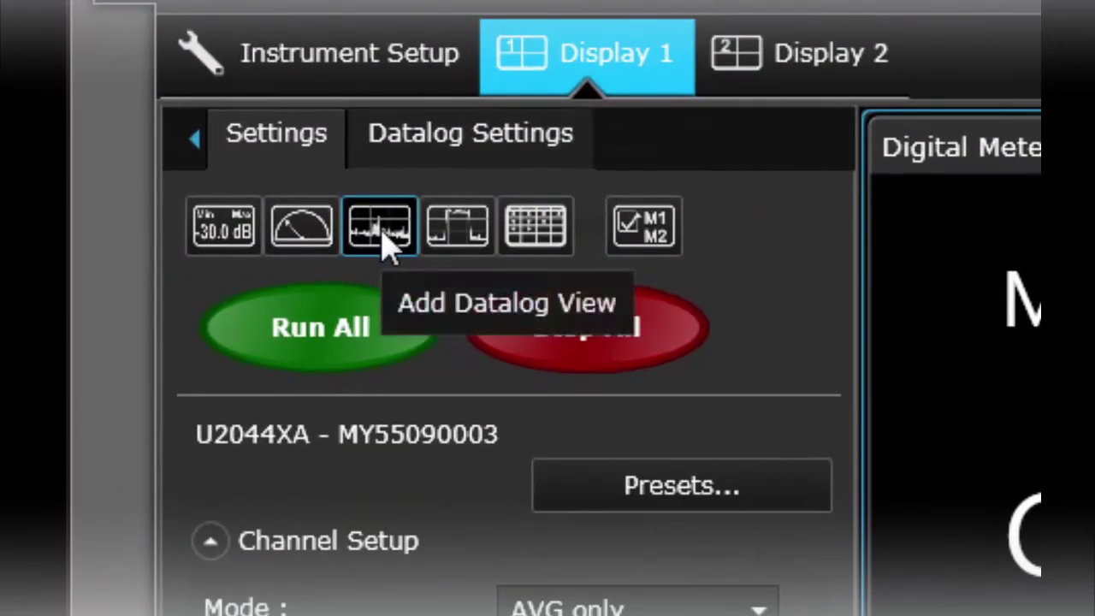
left_click(342, 221)
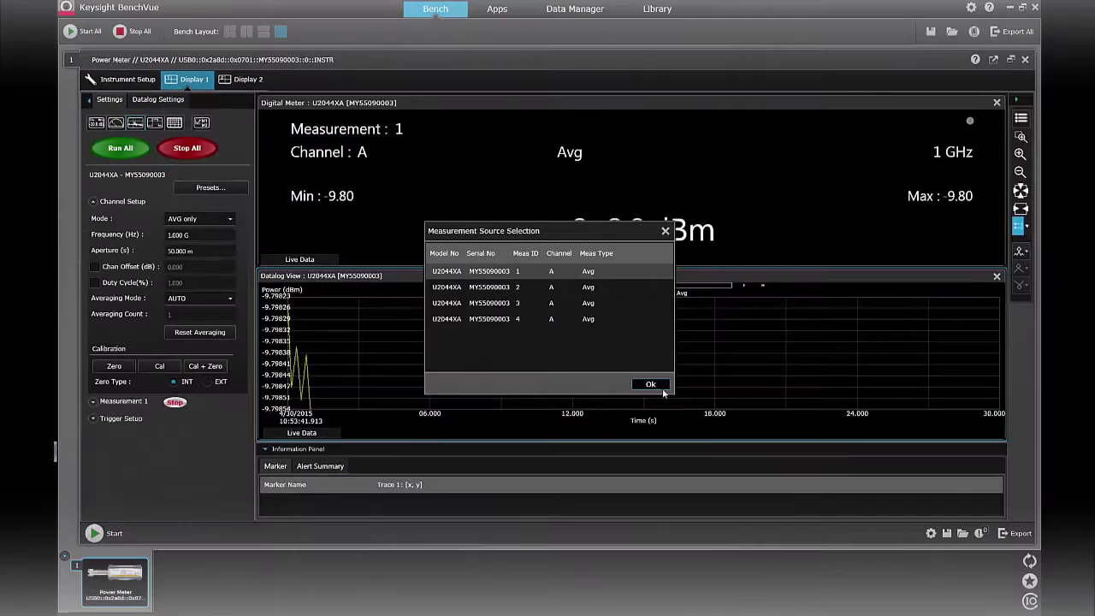
left_click(658, 388)
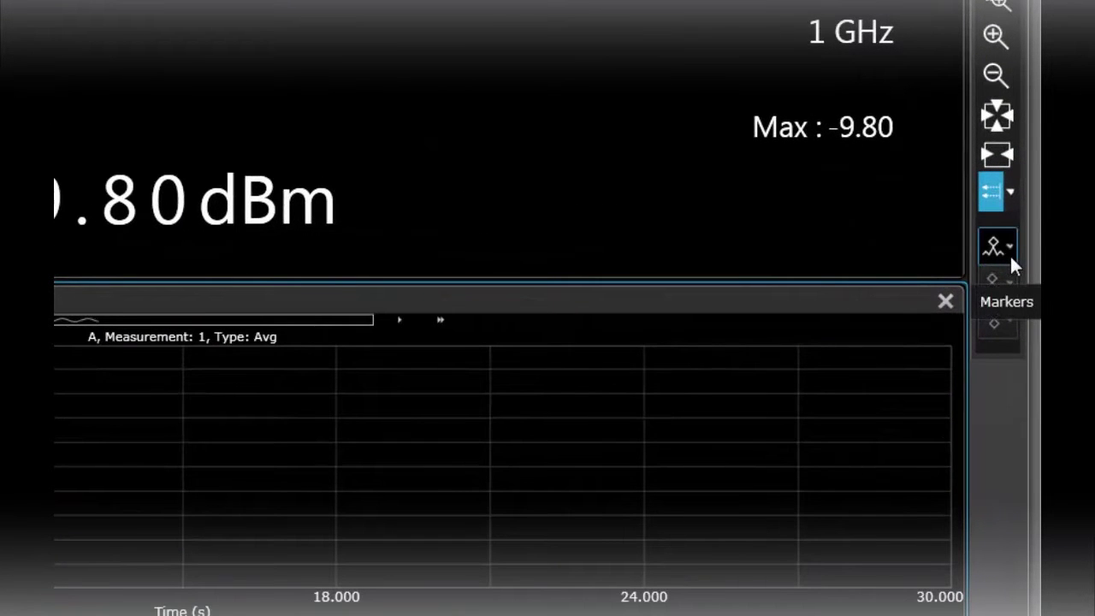
Step: Add Marker 1 to the datalog trace, widen its readout, and move it to about 7 s
left_click(1010, 256)
left_click(1004, 281)
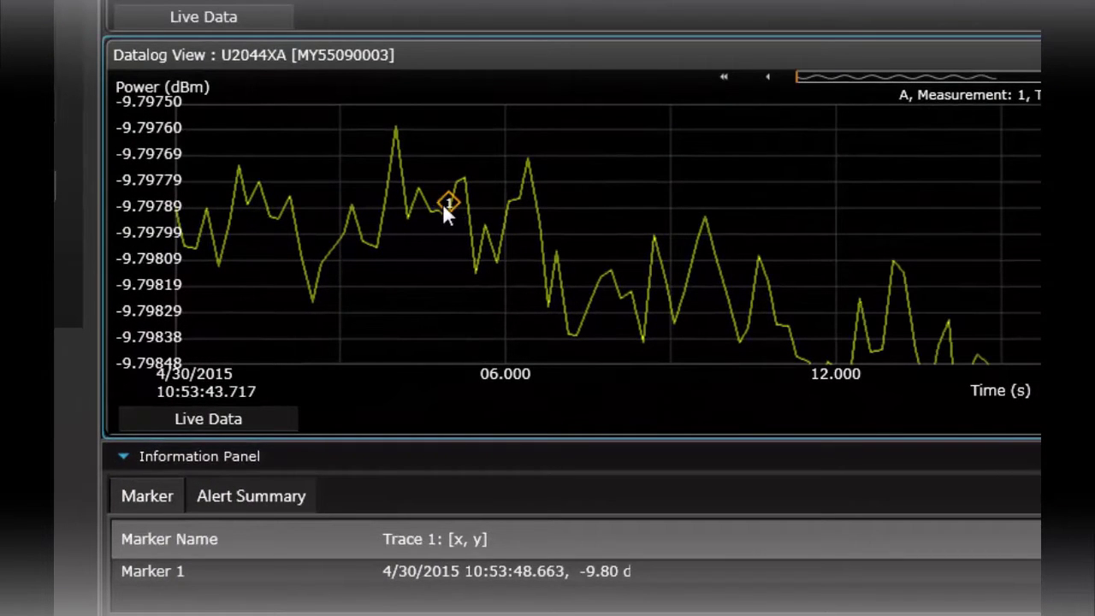
left_click_drag(632, 539, 667, 531)
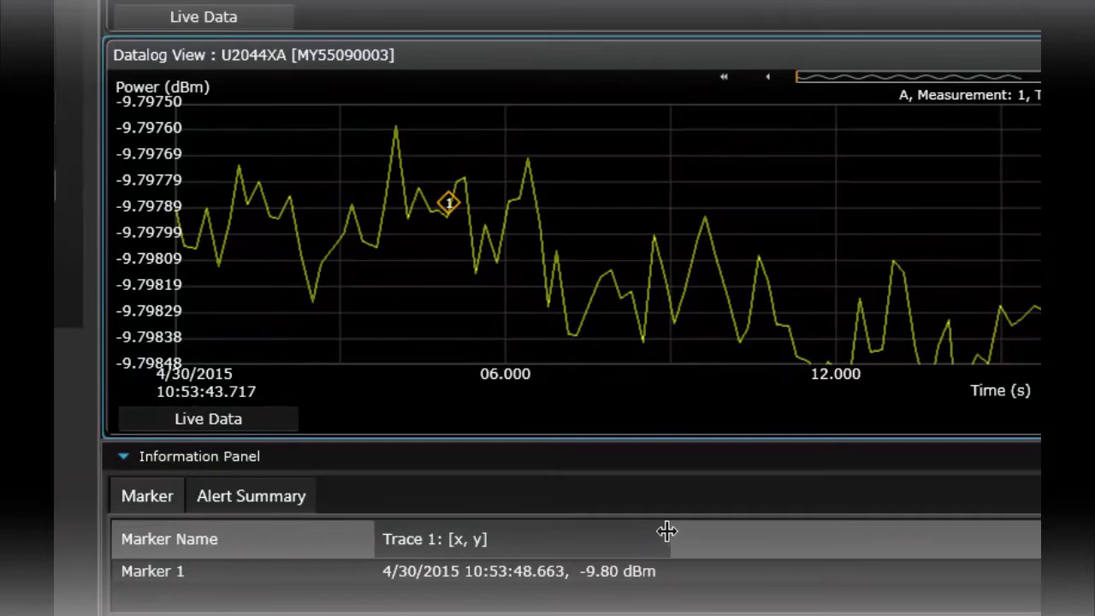
left_click(597, 581)
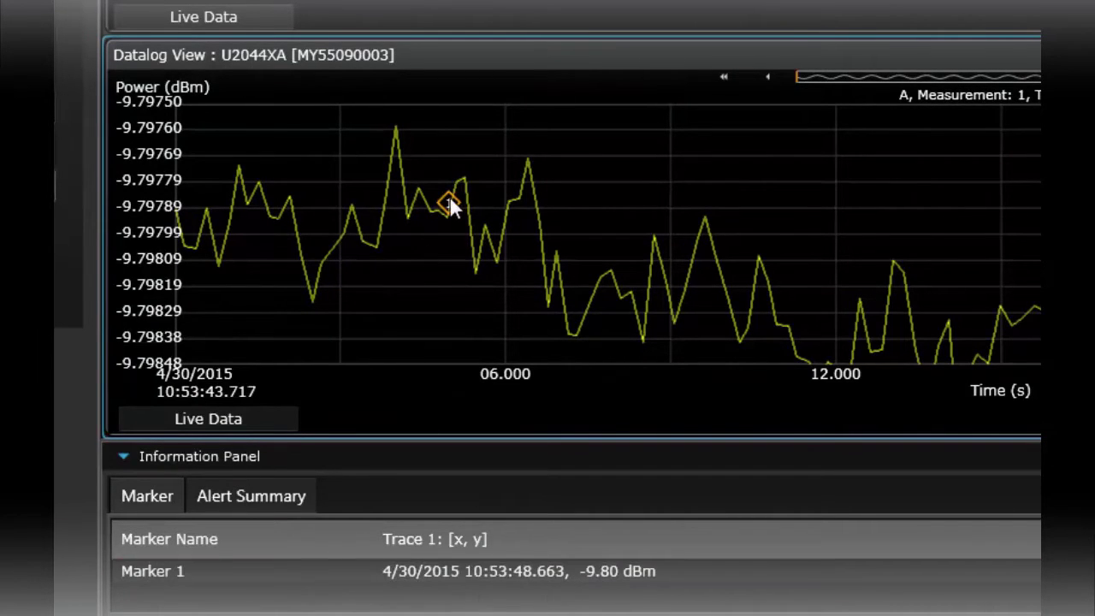
mouse_move(449, 198)
left_mouse_down()
mouse_move(574, 253)
mouse_move(614, 254)
mouse_move(577, 279)
mouse_move(579, 309)
left_mouse_up()
left_click(600, 581)
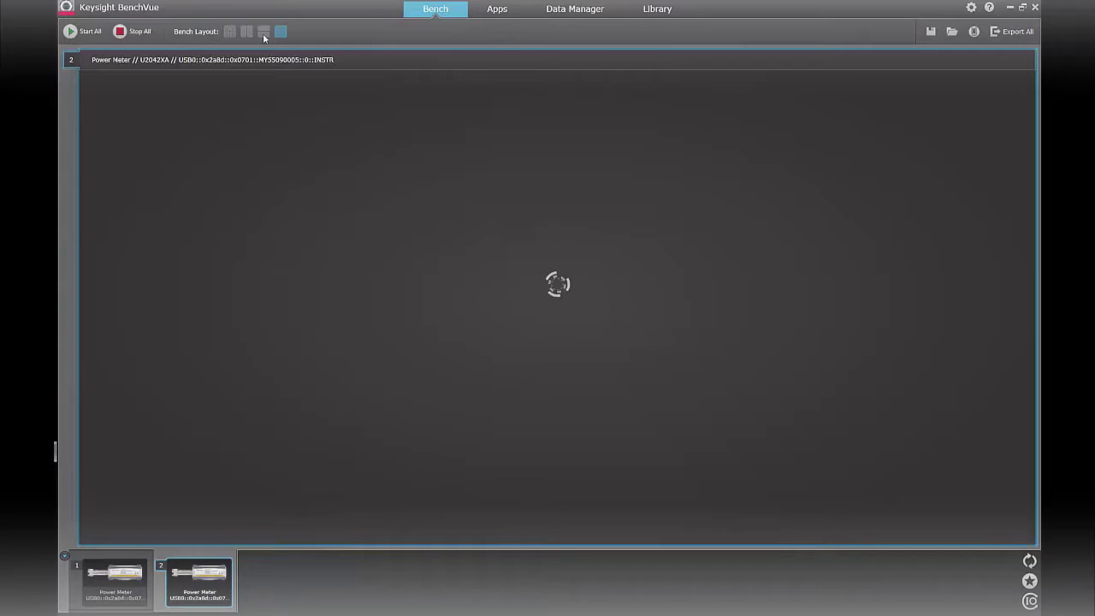
Step: Arrange the U2044XA and U2042XA meters stacked, then side by side
left_click(265, 37)
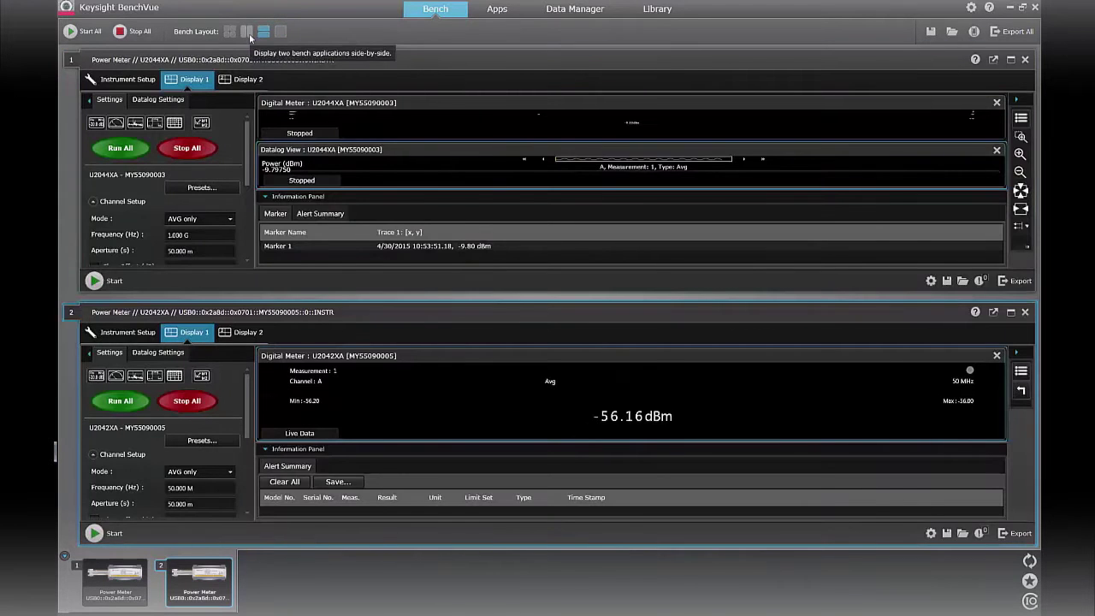
left_click(249, 35)
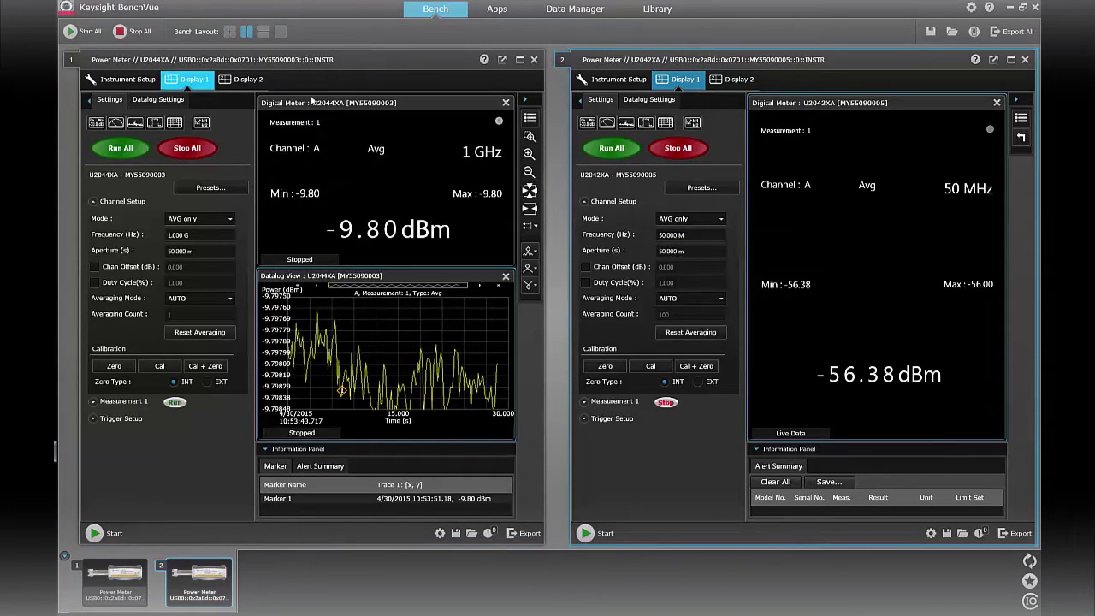
Step: Switch to single-panel layout and export the U2044XA datalog to Microsoft Excel as Trace 2
left_click(280, 32)
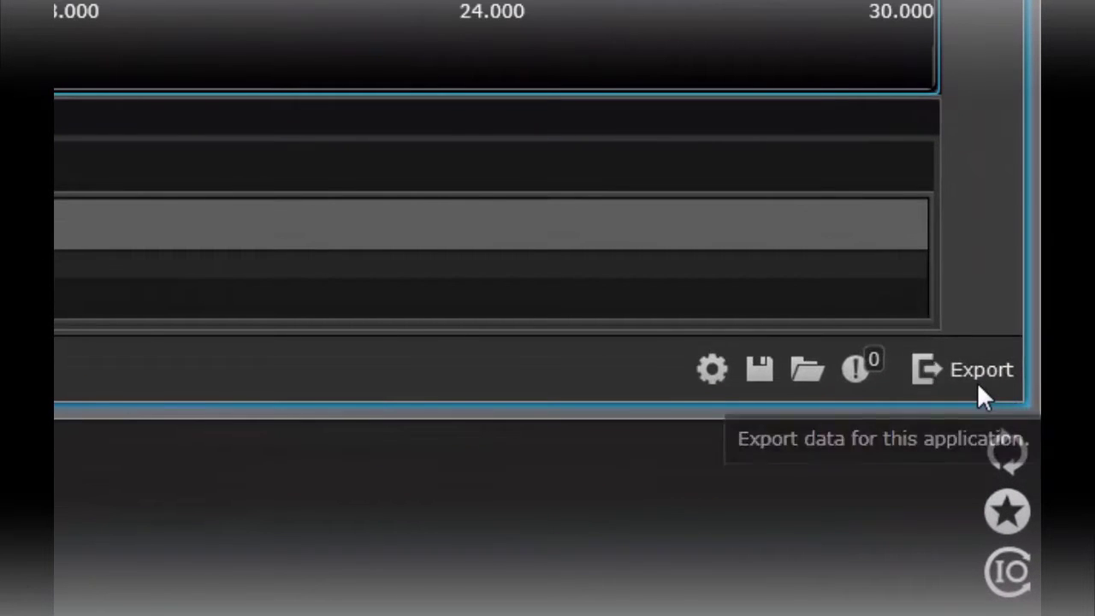
left_click(980, 392)
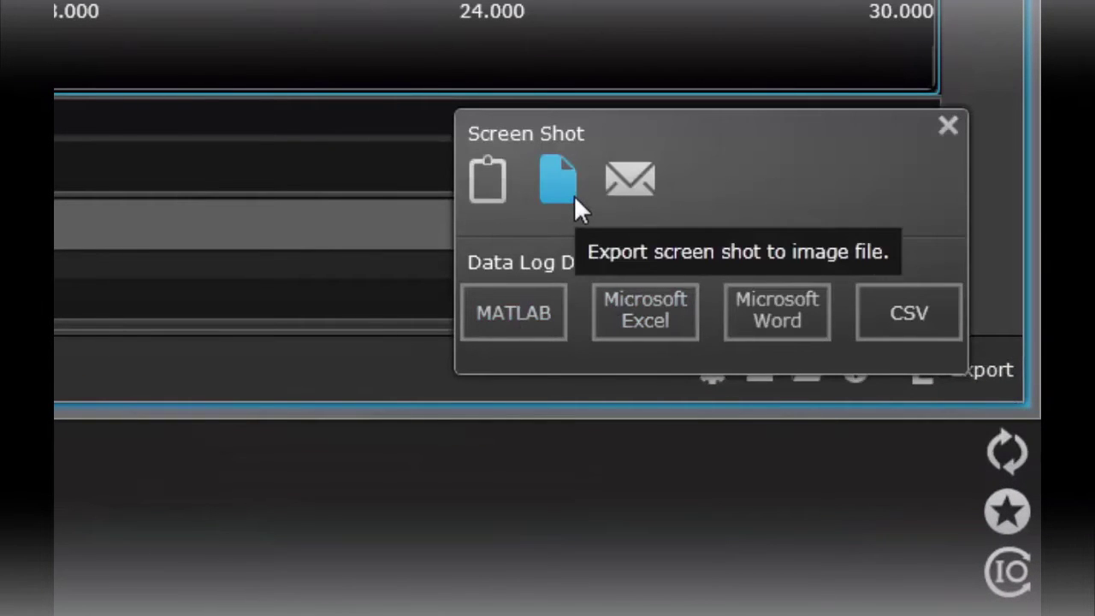
left_click(650, 334)
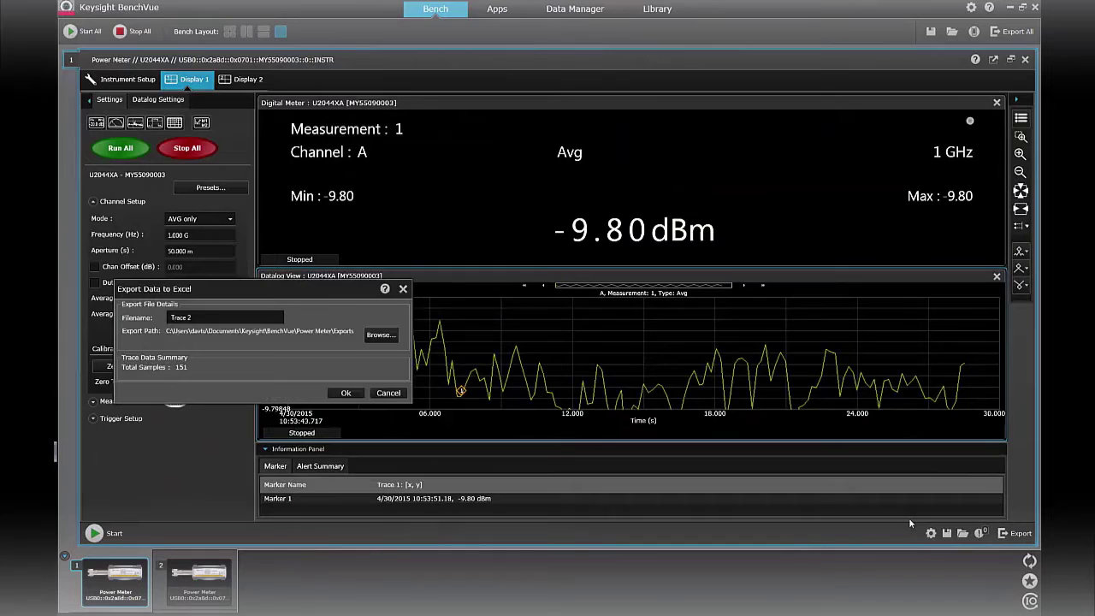
left_click(346, 392)
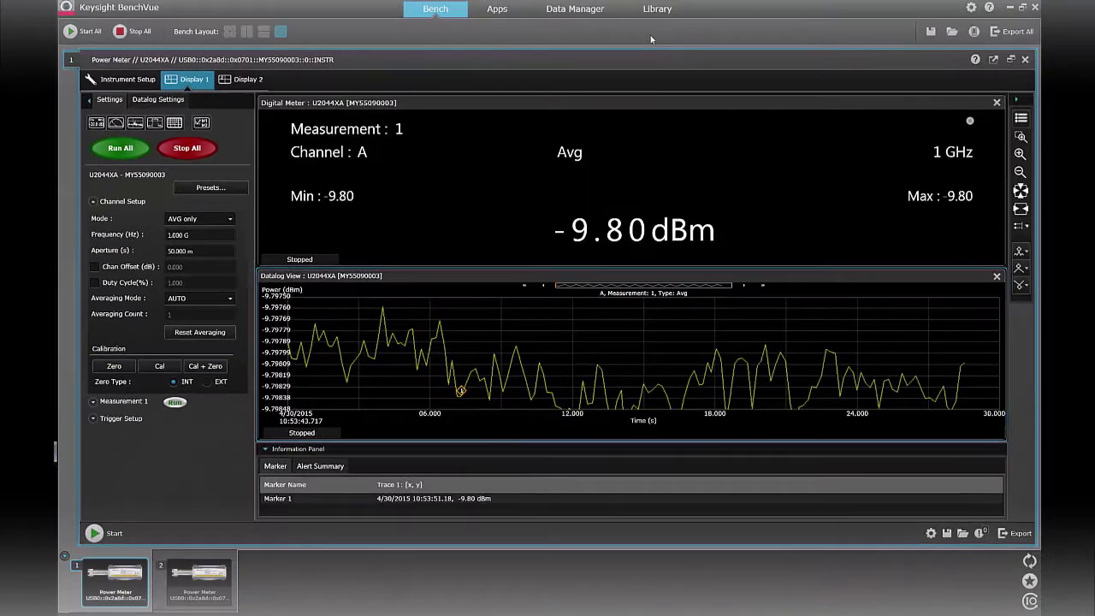
Step: Browse the U2042XA Library's Specifications, Brochures, Demos and Forum, then list All Documents
left_click(657, 8)
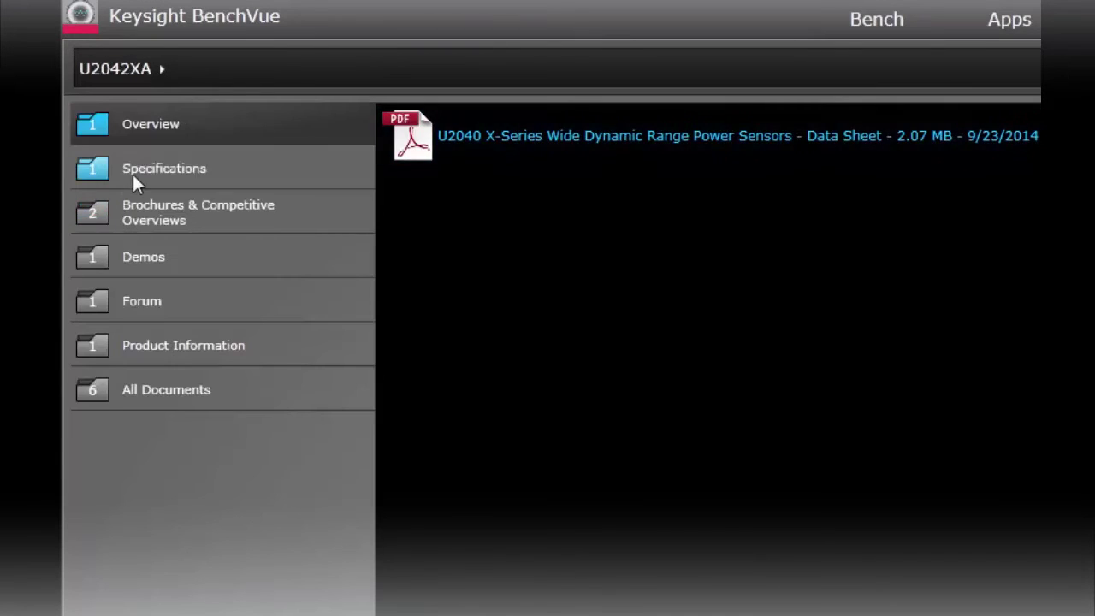
left_click(132, 174)
left_click(137, 220)
left_click(150, 267)
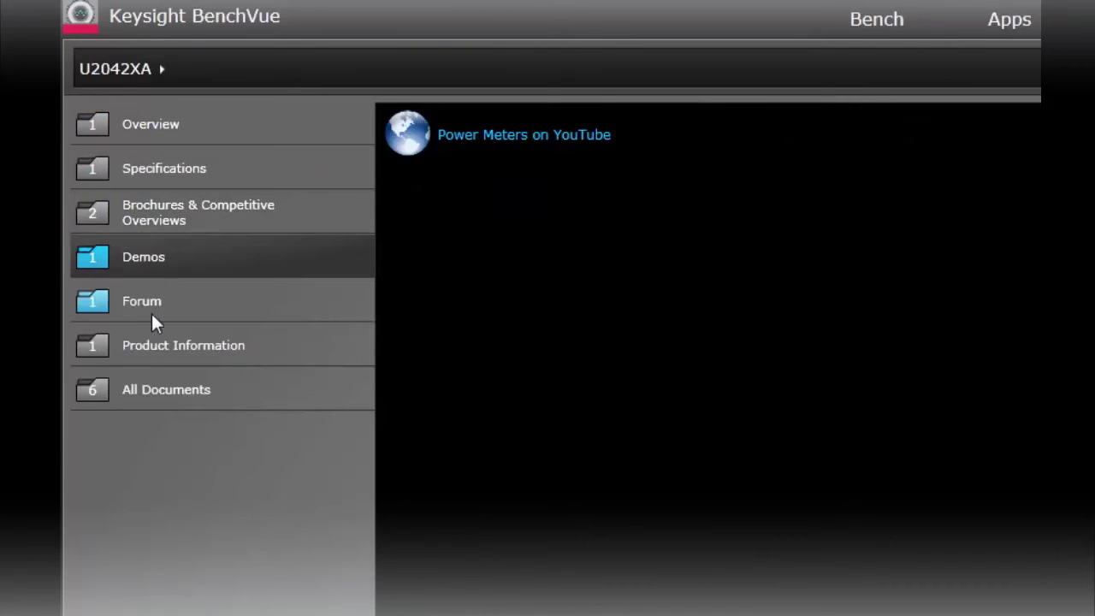
left_click(150, 310)
left_click(154, 390)
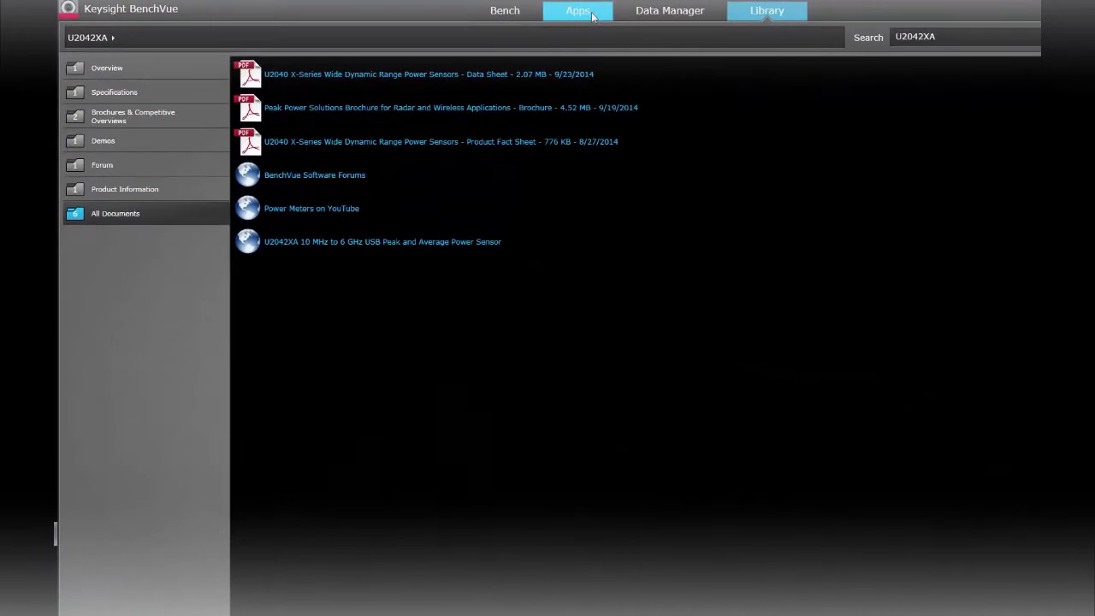
Step: Open the Apps page listing eight BenchVue applications with install and license status
left_click(592, 16)
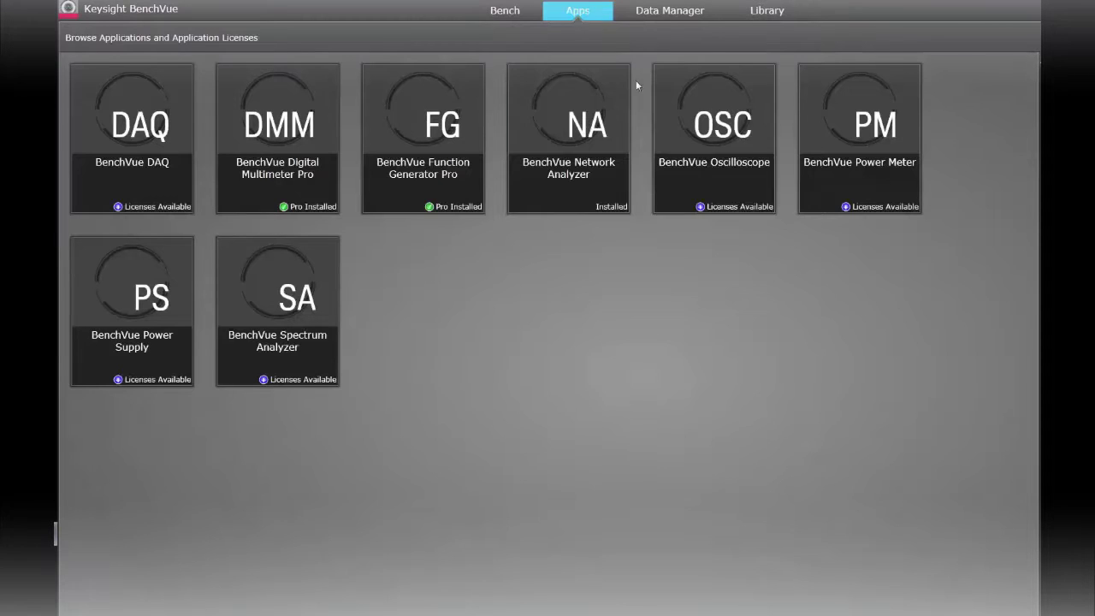